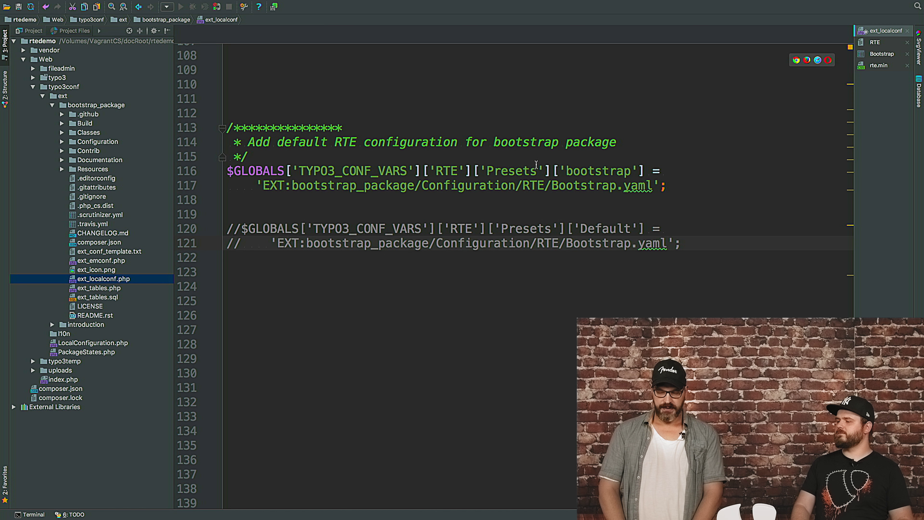
double_click(593, 172)
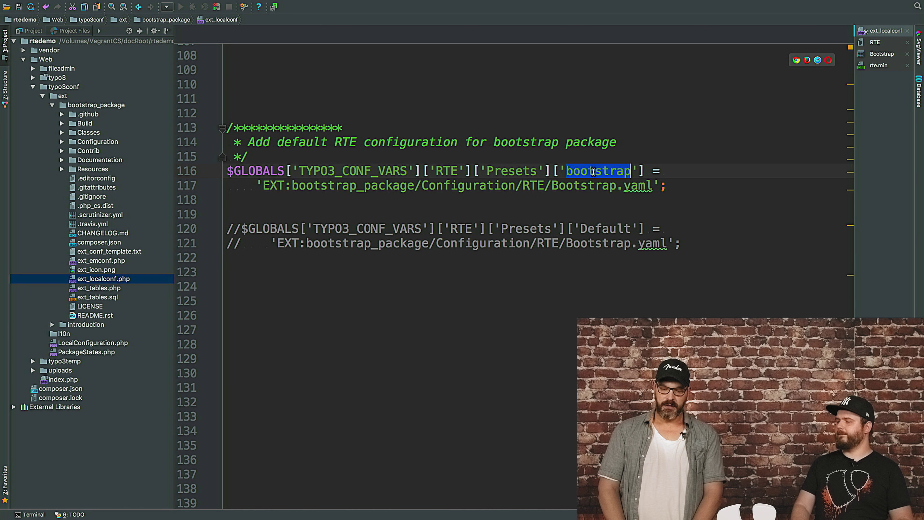
left_click(608, 208)
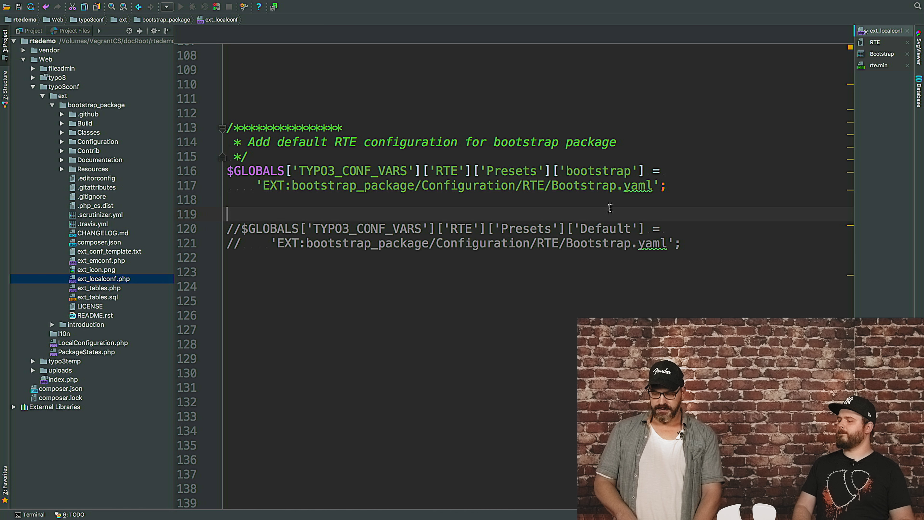
left_click_drag(693, 242, 206, 230)
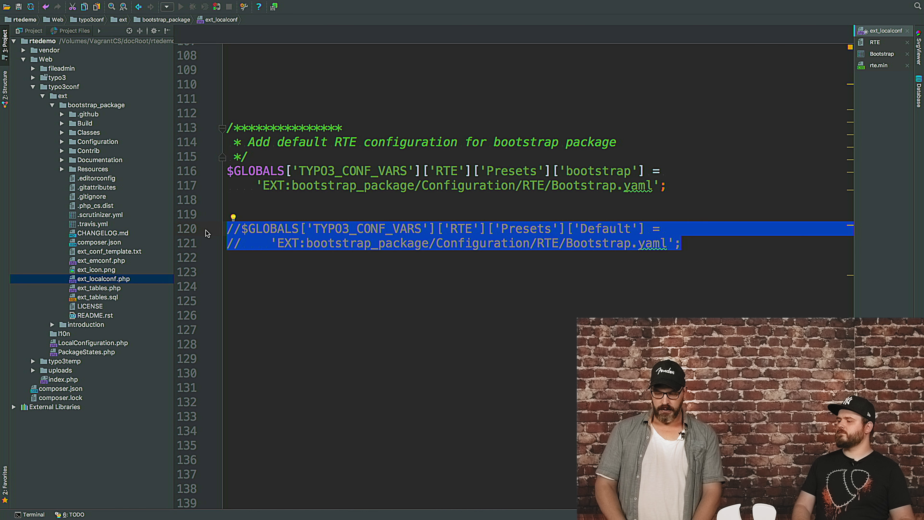
Uncomment the 'Default' preset lines 120–121 in ext_localconf.php so Default also uses Bootstrap.yaml
key("super+slash")
left_click(421, 269)
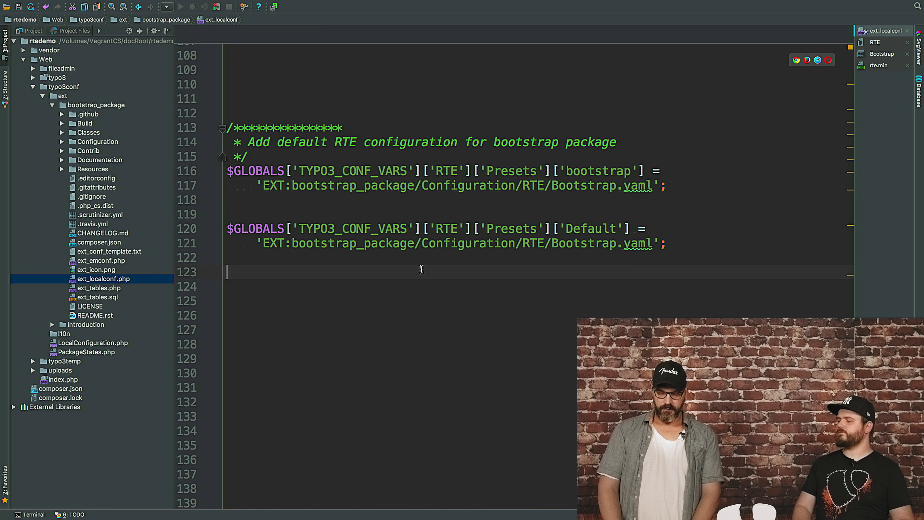
double_click(590, 228)
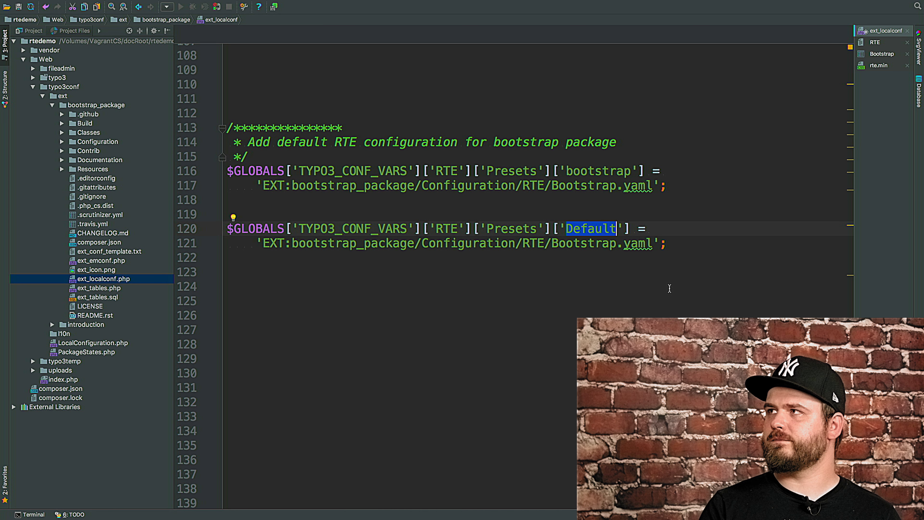
left_click(682, 247)
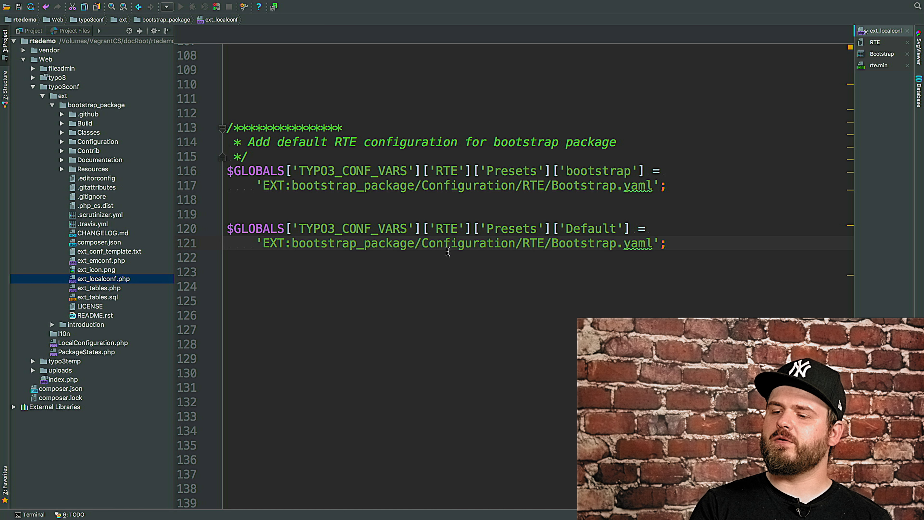
left_click(383, 313)
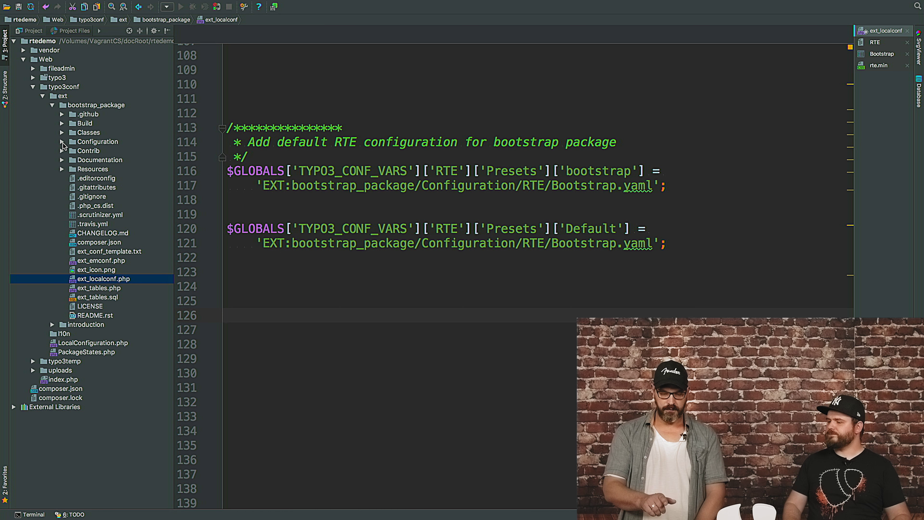
left_click(63, 143)
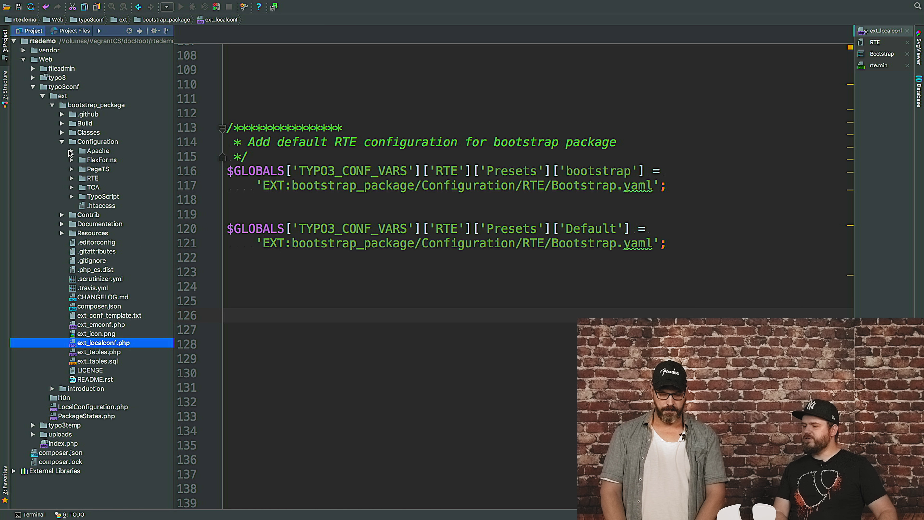
Open PageTS RTE.txt and review its preset = bootstrap blocks for bodytext, text, textcolumn and panel
left_click(72, 170)
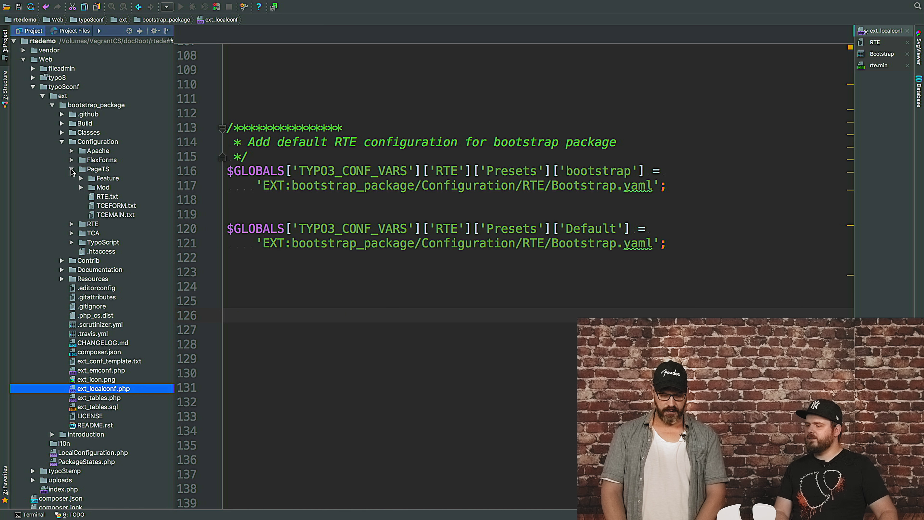
double_click(111, 199)
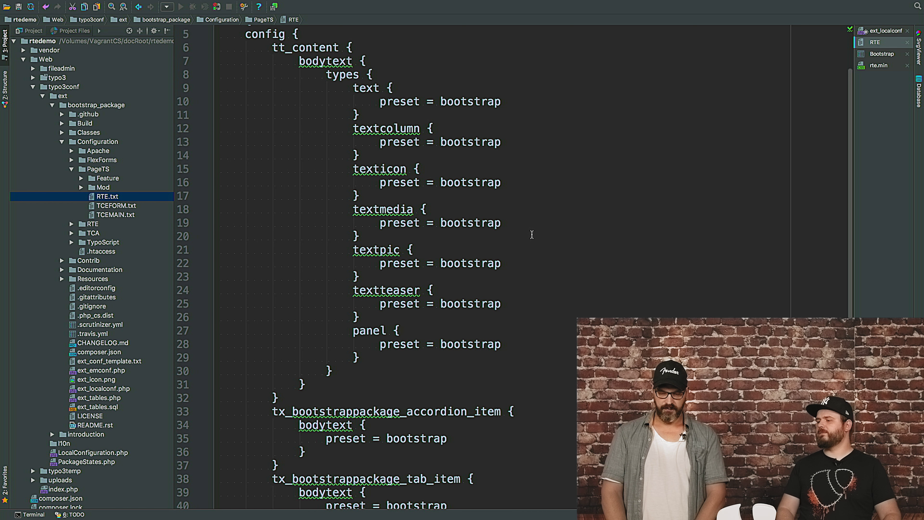
scroll(545, 234, "up", 2)
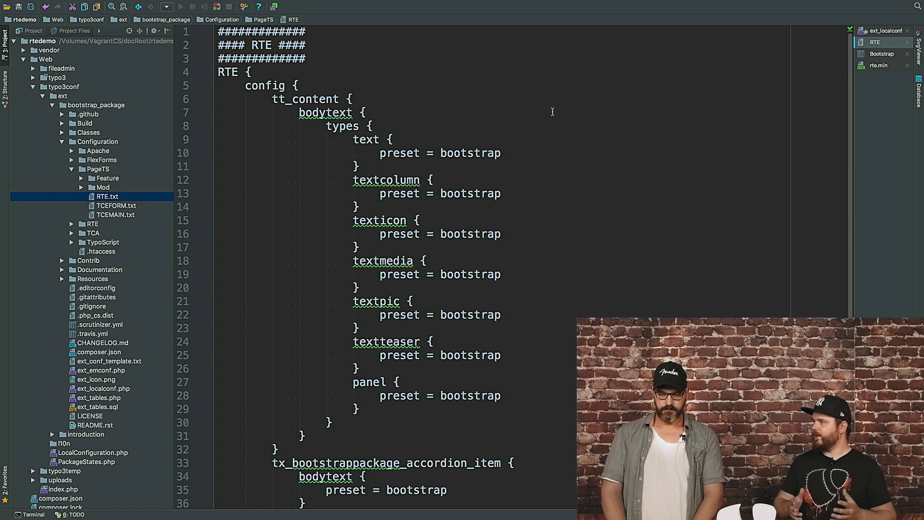
left_click(552, 112)
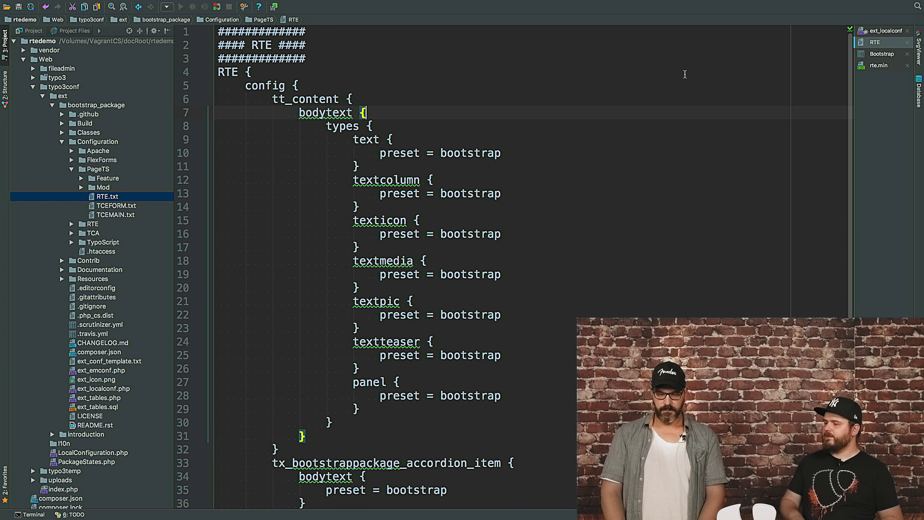
key("Down")
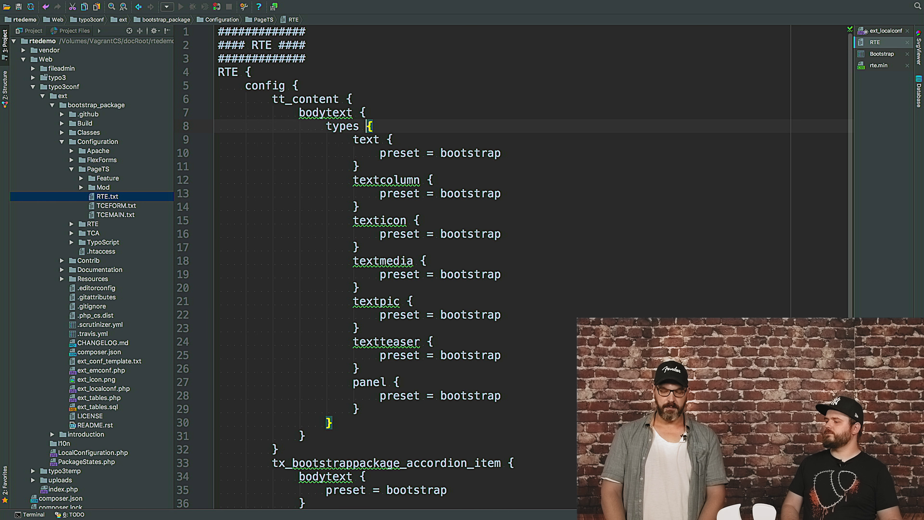
key("Down")
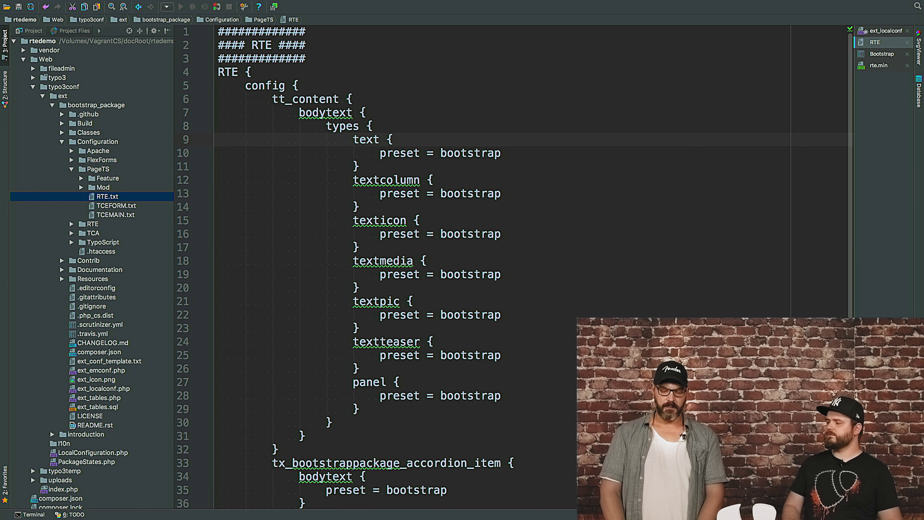
key("Down")
key("Down")
key("Down")
key("Down")
key("Down")
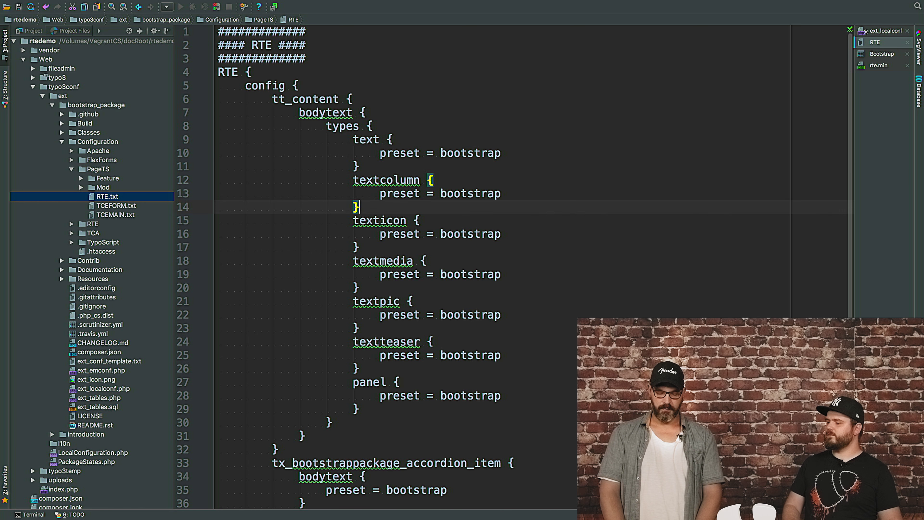
key("Down")
key("Down")
key("Down")
key("Down")
key("Down")
key("Down")
key("Down")
key("Down")
key("Down")
key("Down")
key("Down")
key("Down")
key("Down")
key("Down")
key("Down")
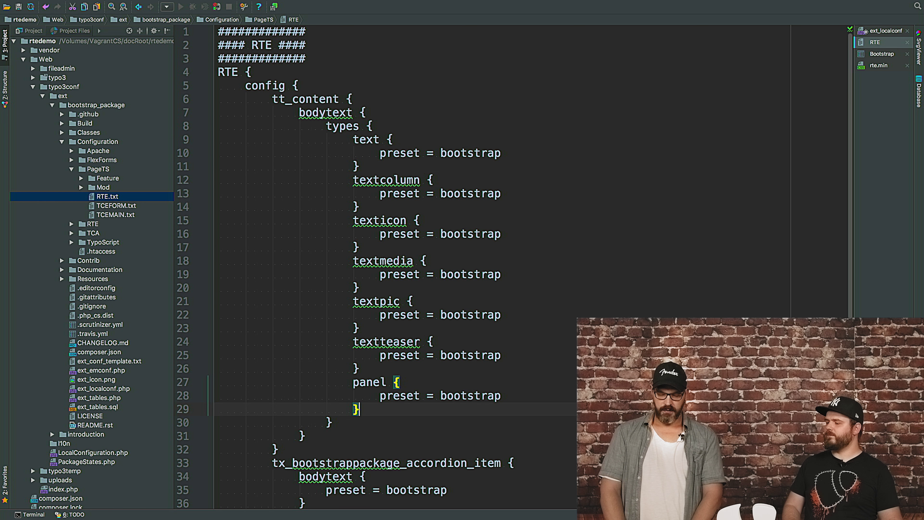
scroll(555, 143, "down", 3)
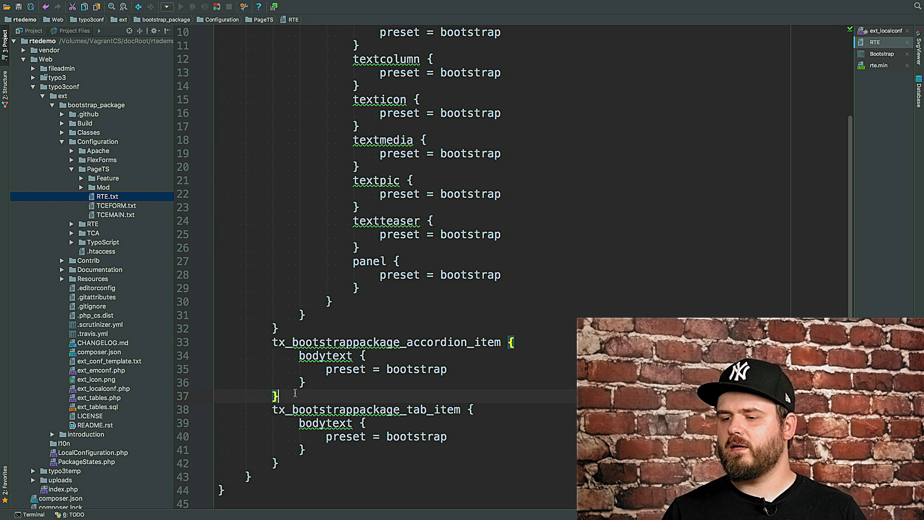
left_click_drag(278, 395, 218, 342)
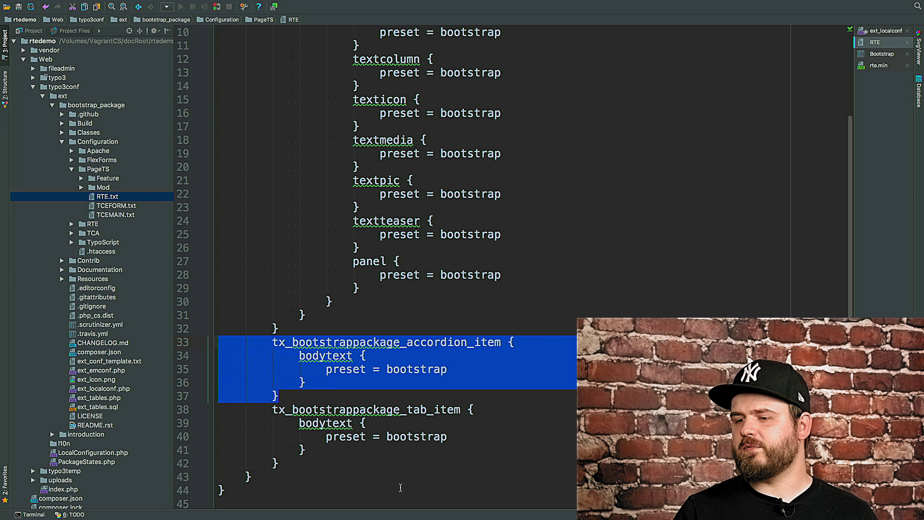
scroll(401, 487, "up", 3)
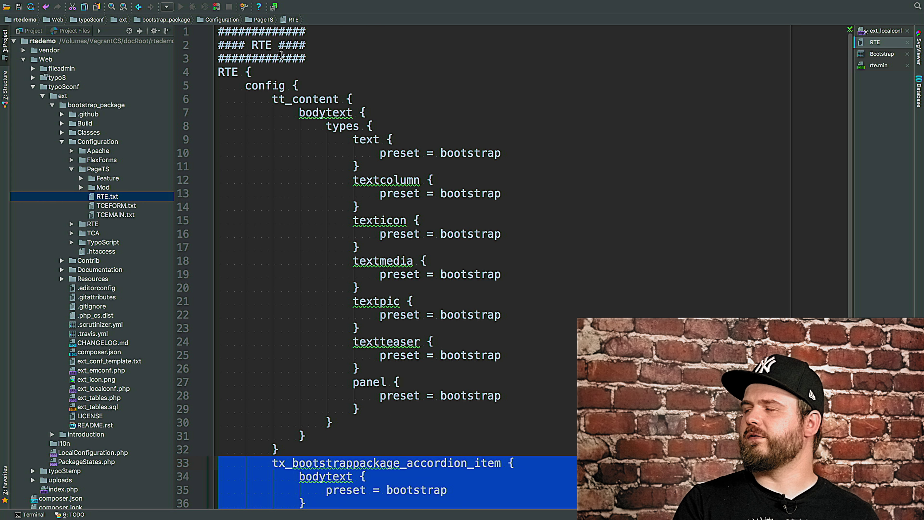
double_click(319, 99)
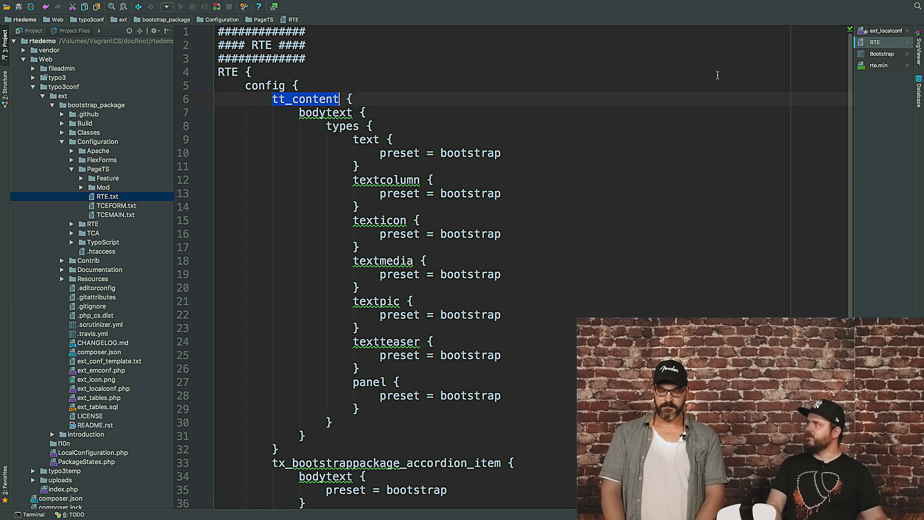
scroll(717, 75, "down", 5)
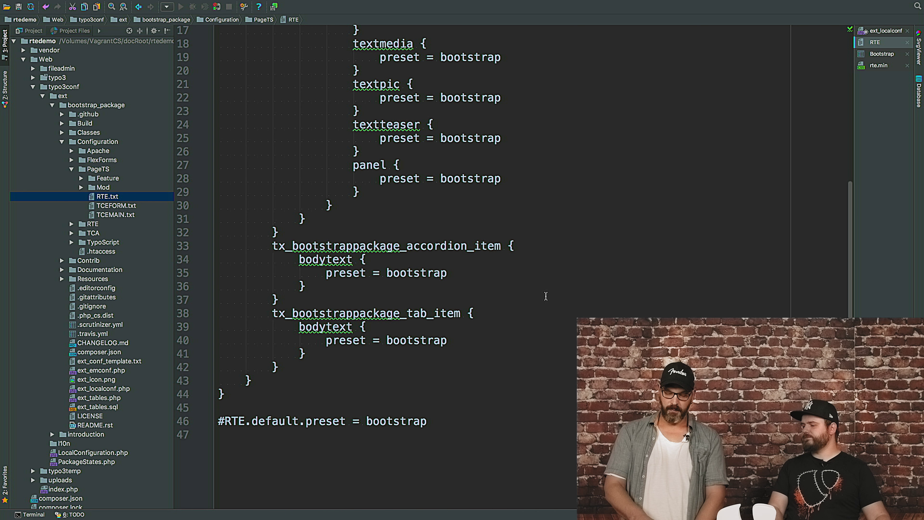
Remove the '#' so the last line RTE.default.preset = bootstrap becomes active
left_click(459, 431)
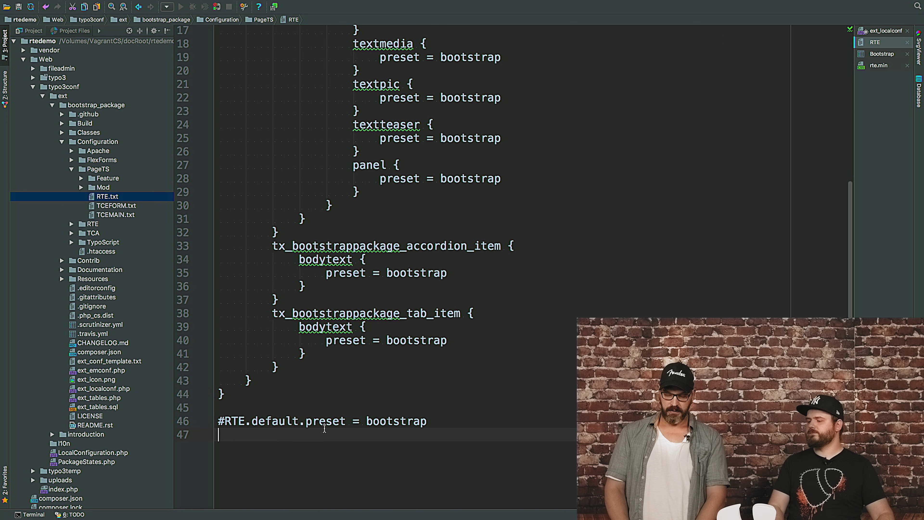
key("Up")
key("Right")
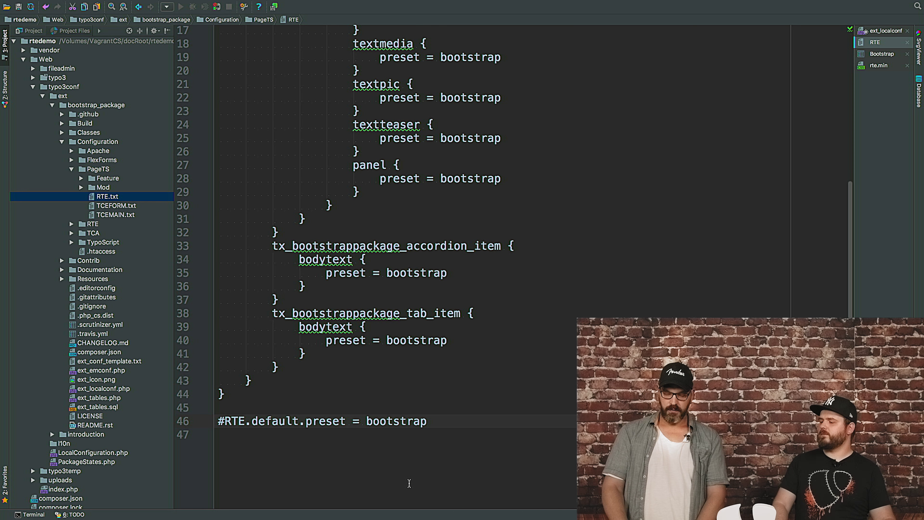
key("BackSpace")
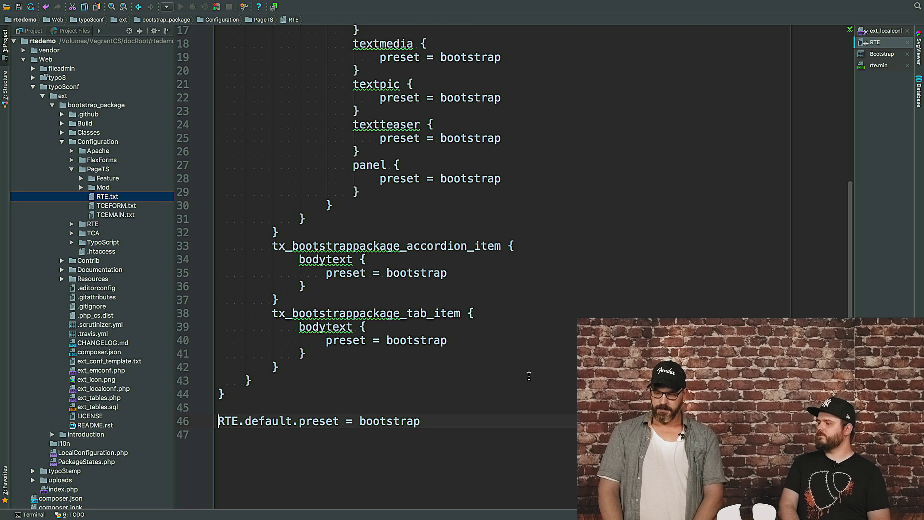
Change the preset key 'Default' to lowercase 'default' on line 120 of ext_localconf.php
left_click(883, 33)
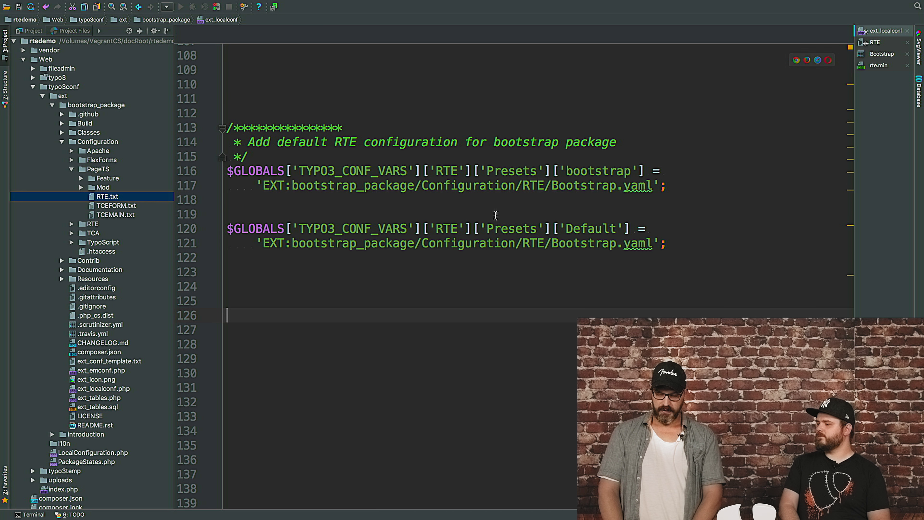
left_click(569, 228)
key("BackSpace")
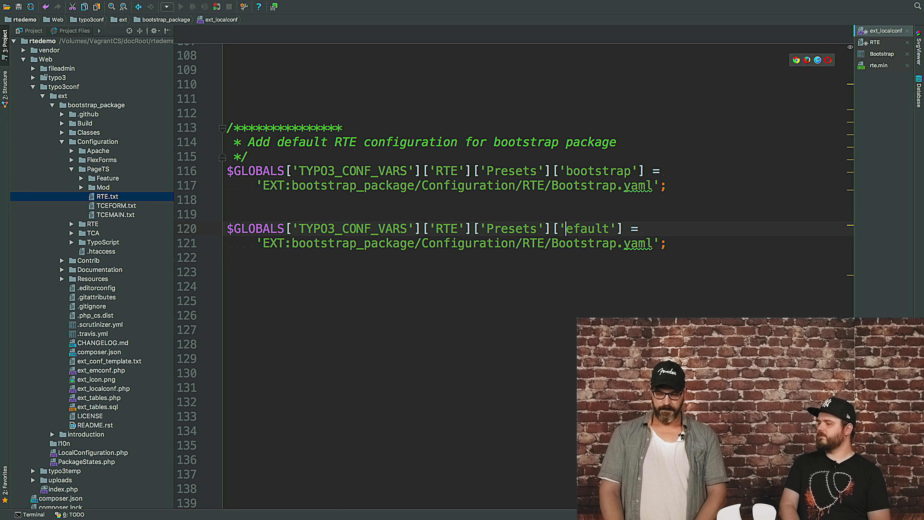
type("d")
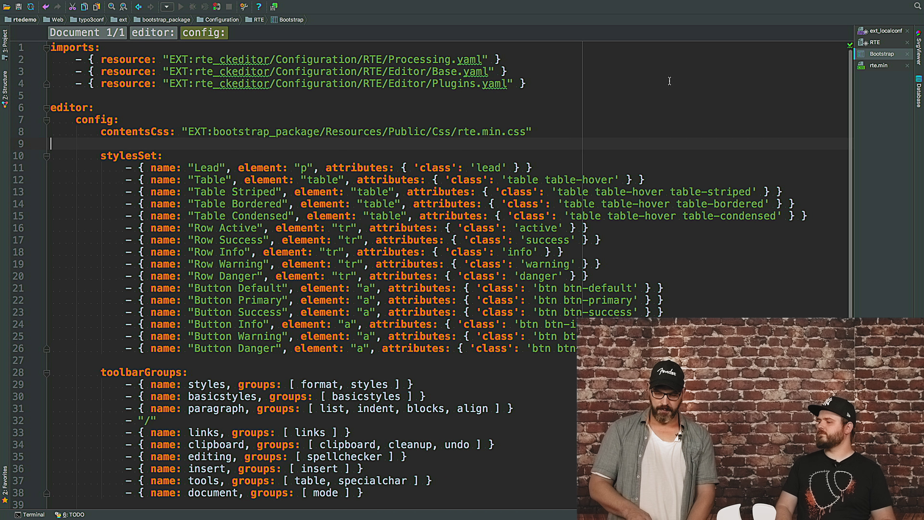
left_click_drag(526, 83, 7, 55)
left_click(569, 117)
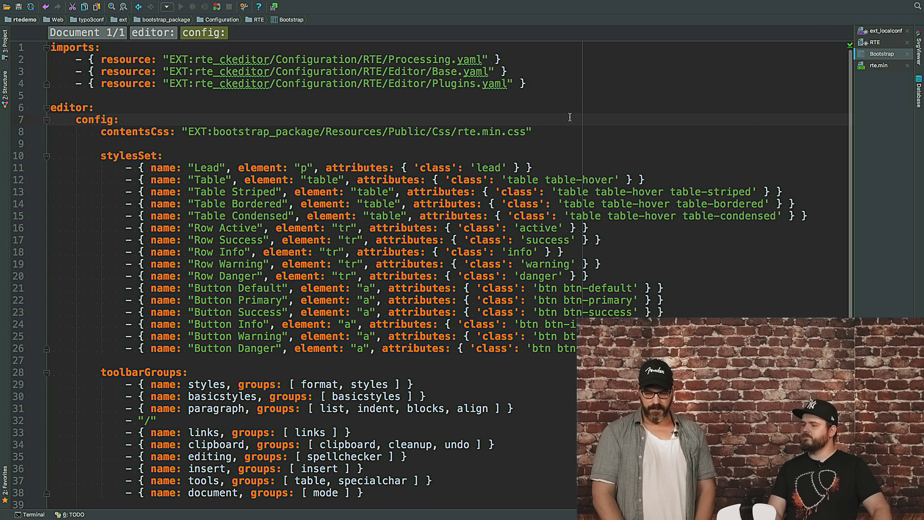
left_click(548, 131)
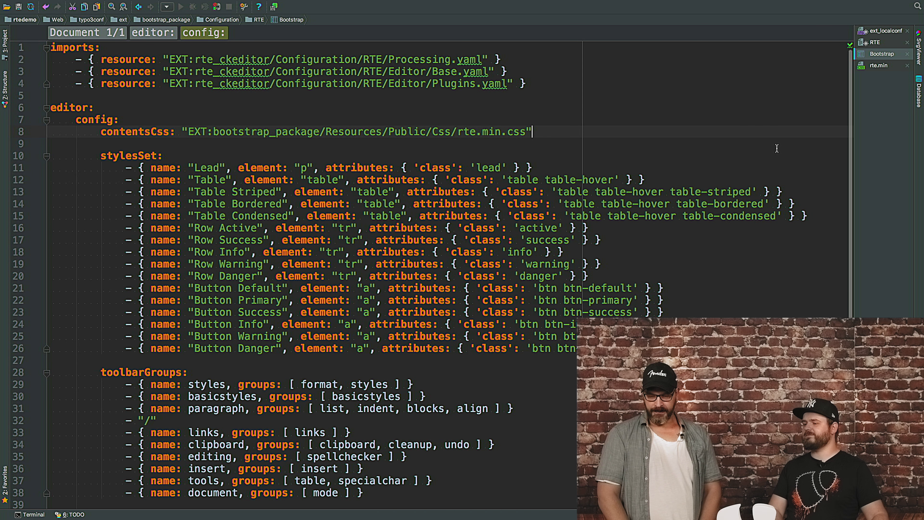
scroll(274, 116, "down", 3)
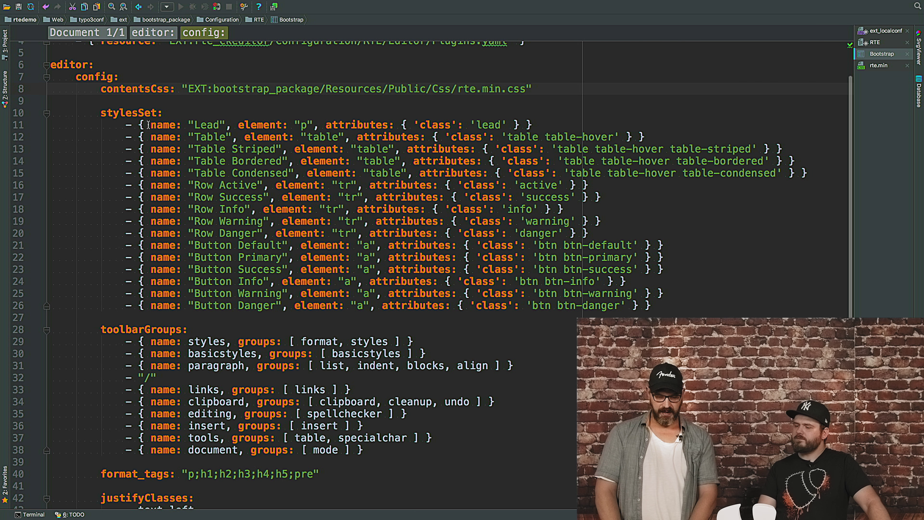
left_click_drag(148, 125, 405, 132)
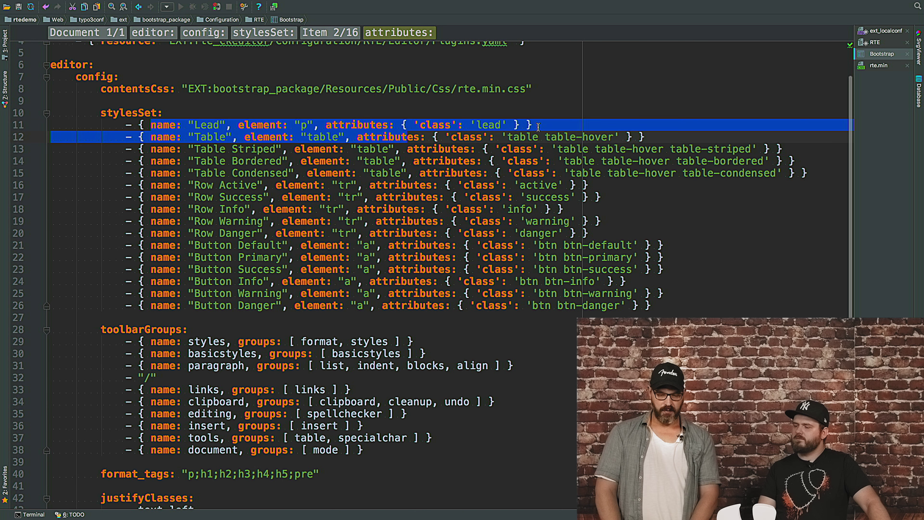
left_click(545, 125)
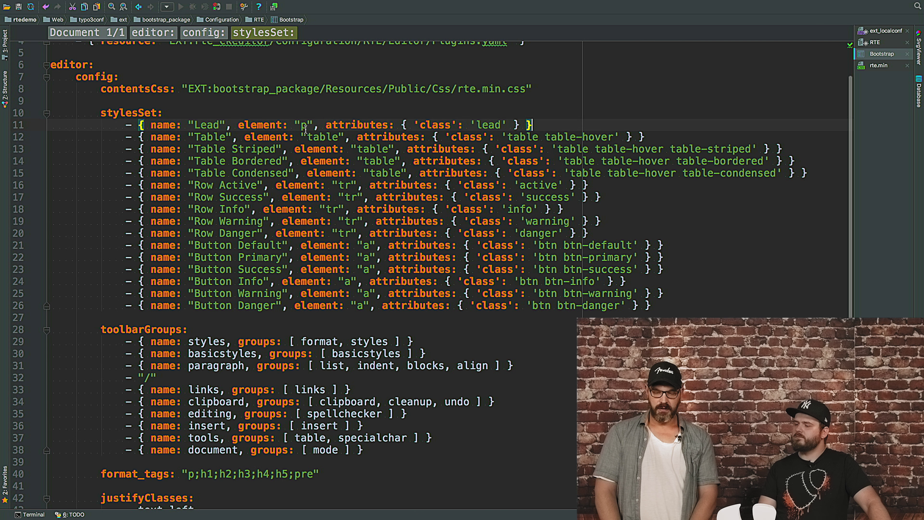
left_click(378, 126)
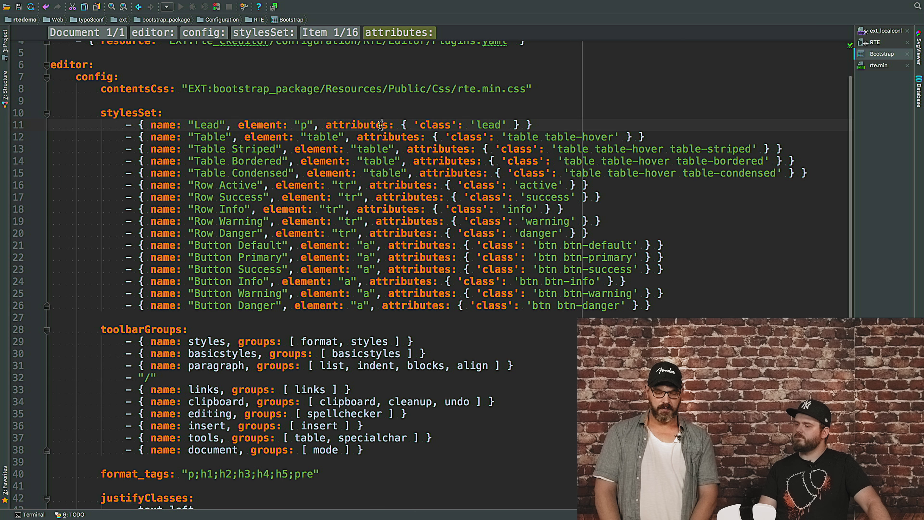
double_click(441, 125)
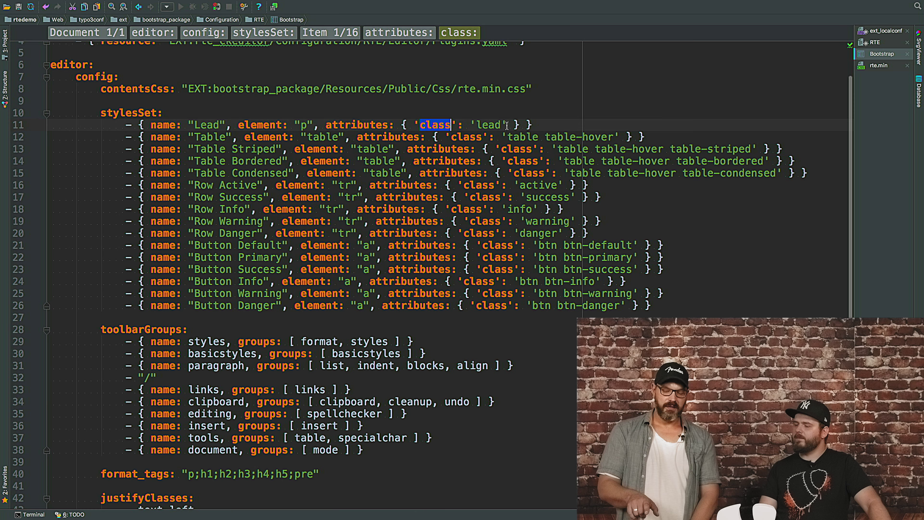
left_click(434, 125)
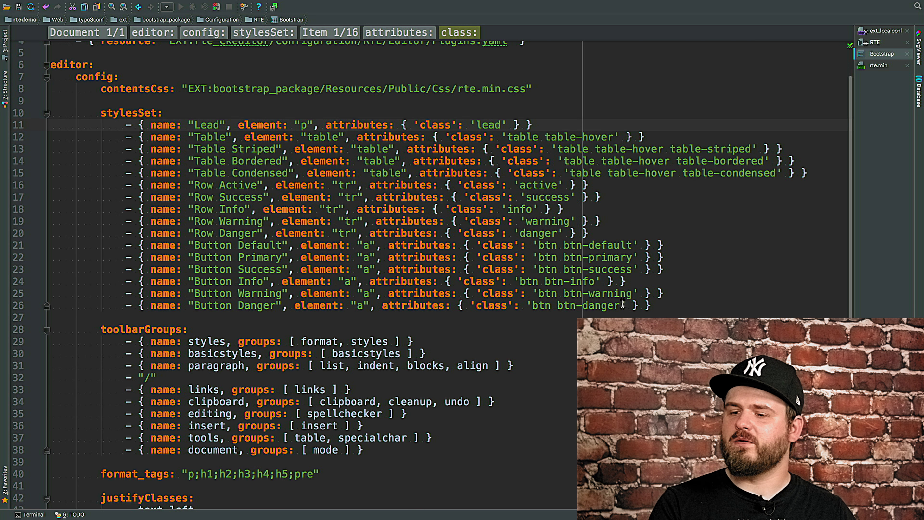
left_click(667, 312)
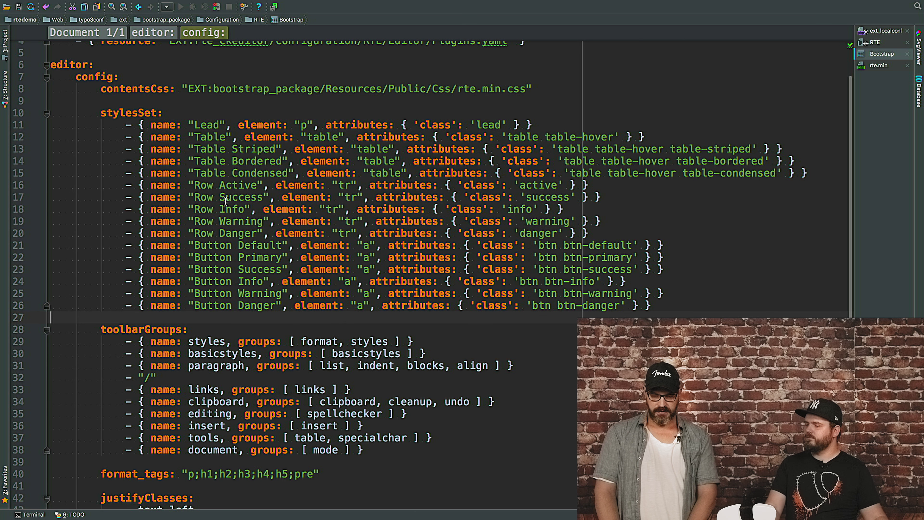
left_click(47, 114)
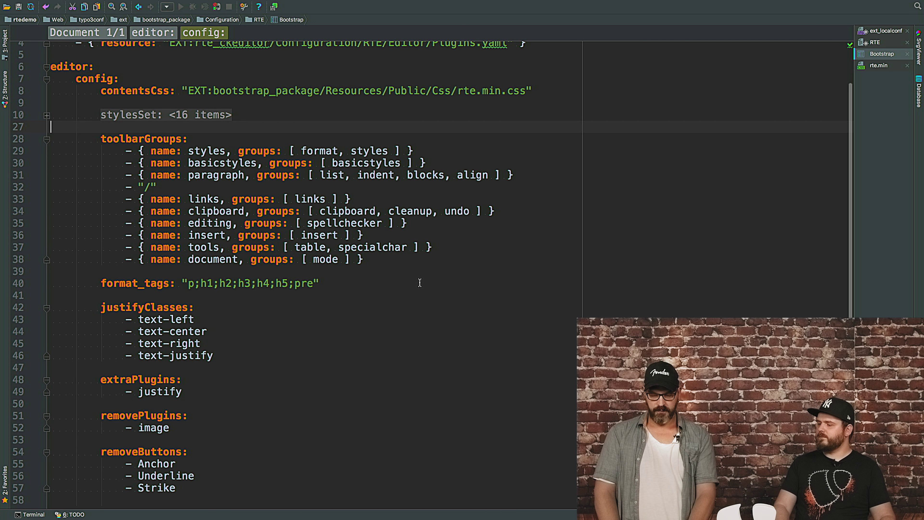
Switch from PhpStorm to the TYPO3 backend in Chrome
key("super+Tab")
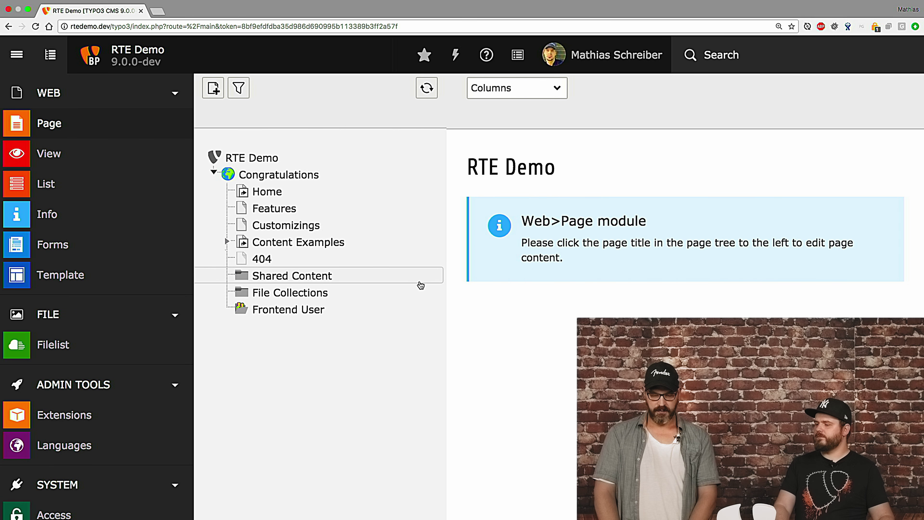
Open the Congratulations page and apply the Lead style to its intro paragraph
left_click(523, 177)
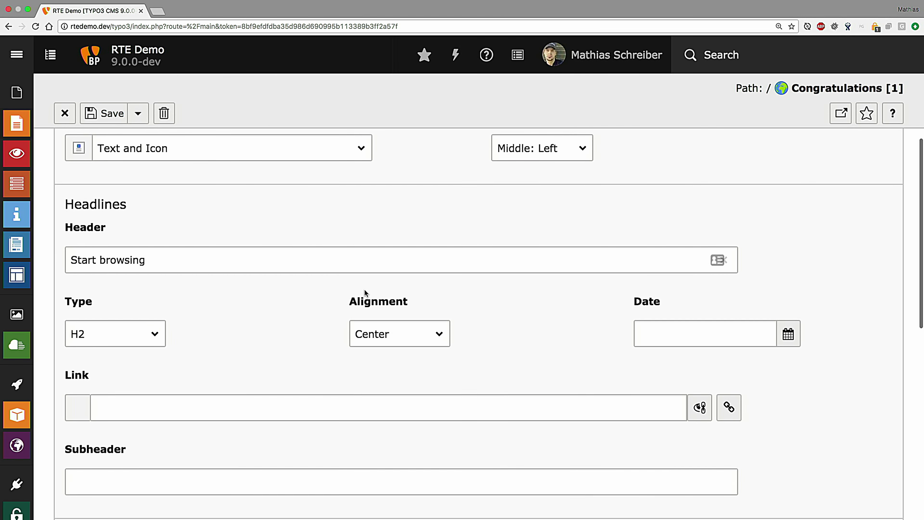
scroll(364, 289, "down", 10)
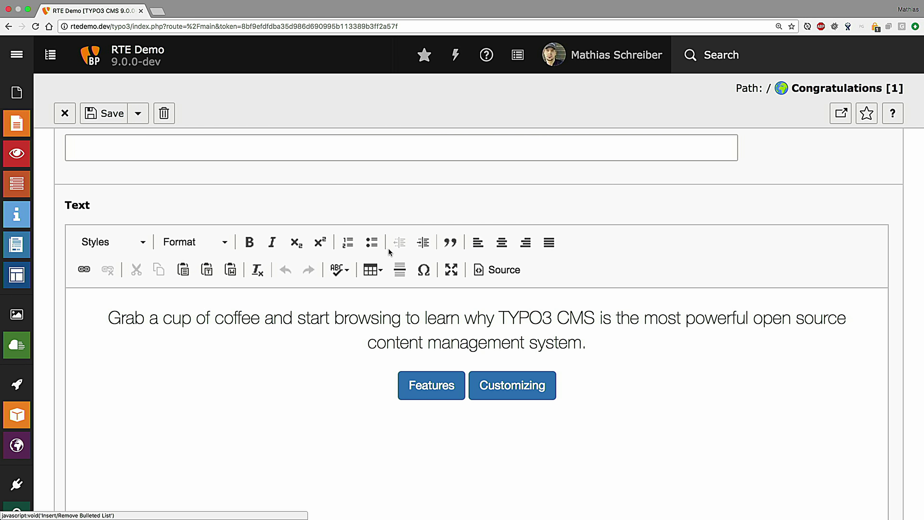
left_click(264, 318)
left_click_drag(206, 318, 344, 318)
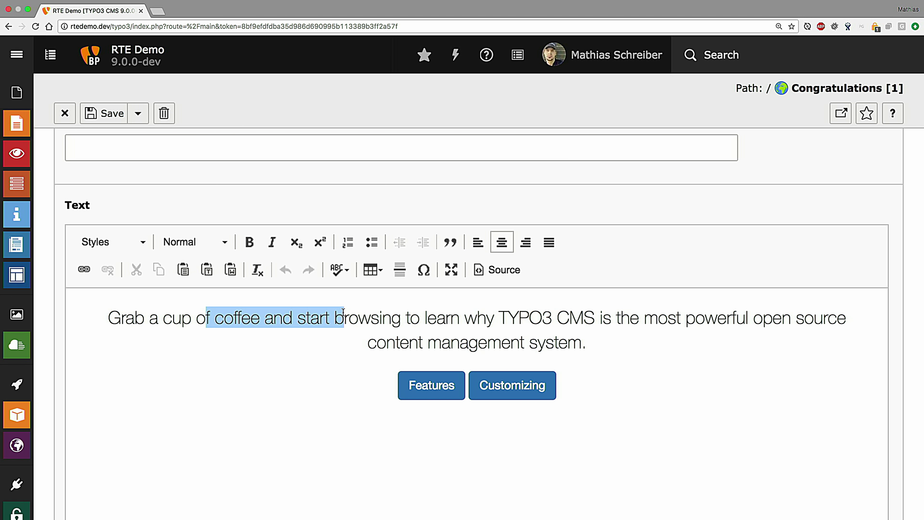
left_click(139, 250)
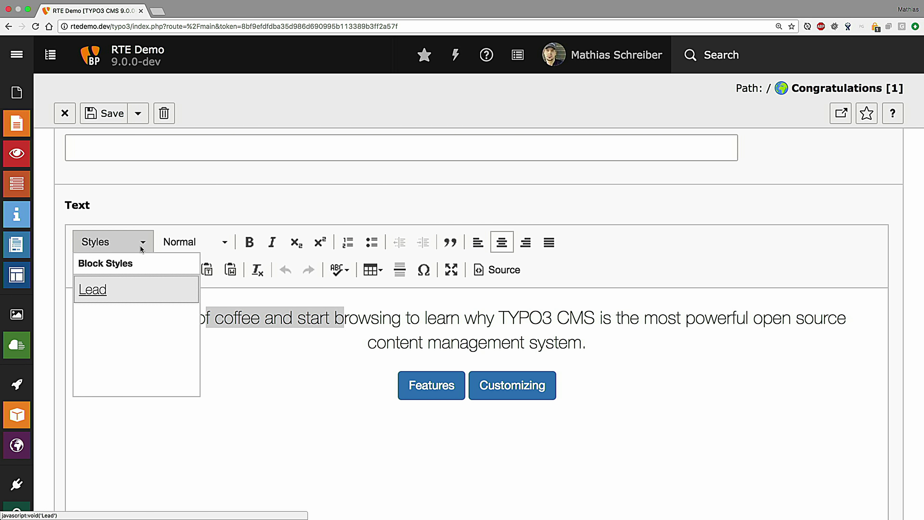
left_click(118, 290)
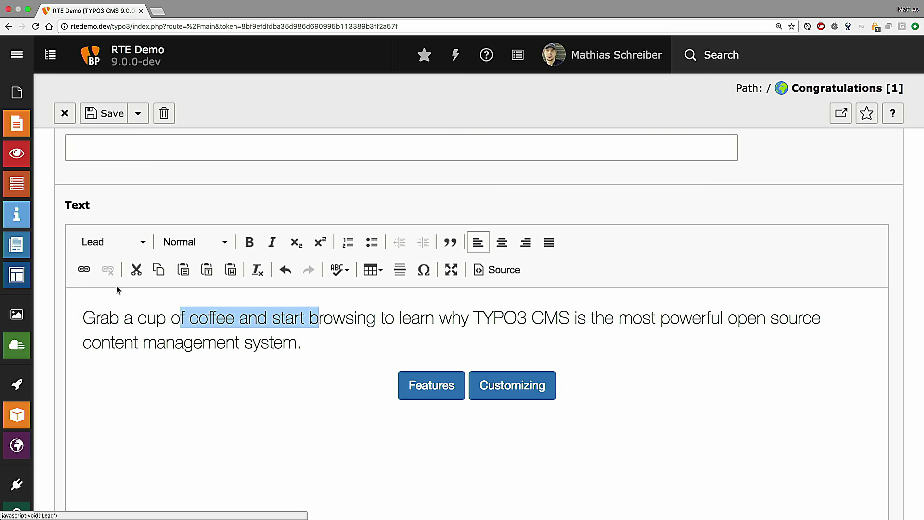
Select the whole intro paragraph and centre it again with Align Center
left_click(328, 346)
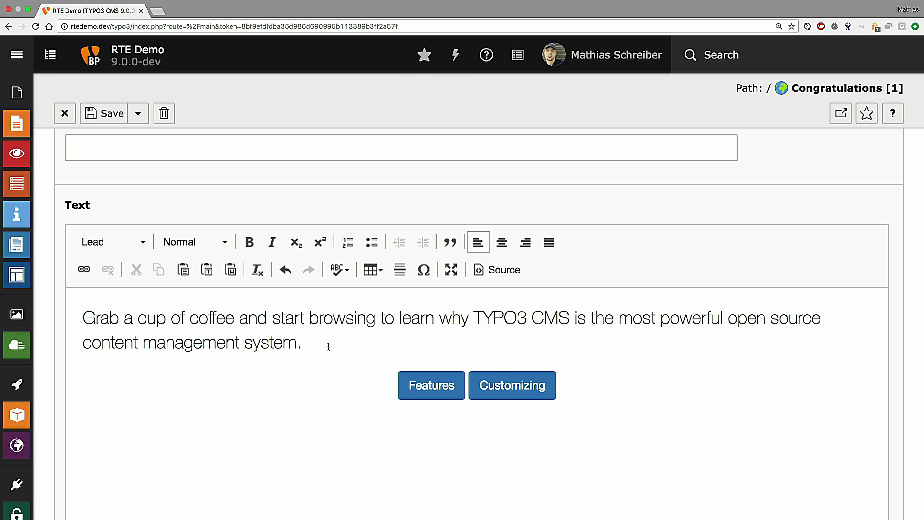
left_click_drag(319, 342, 103, 296)
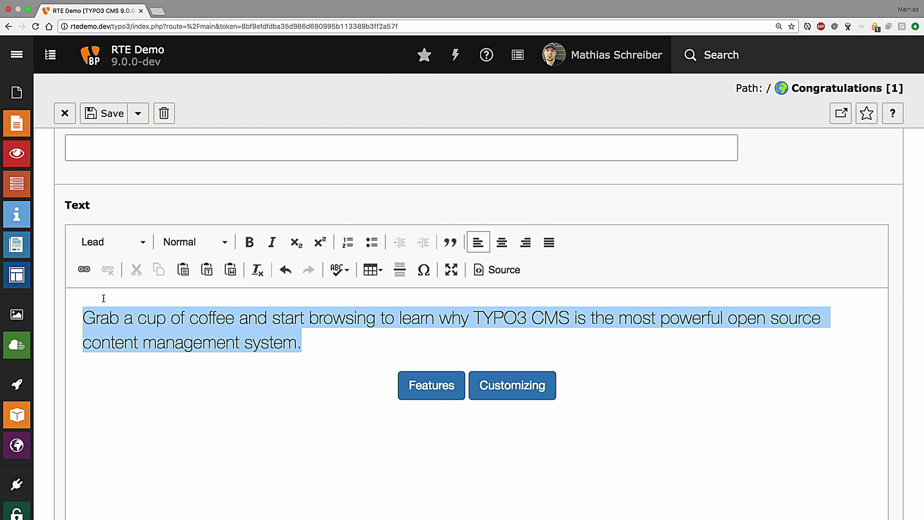
left_click(502, 242)
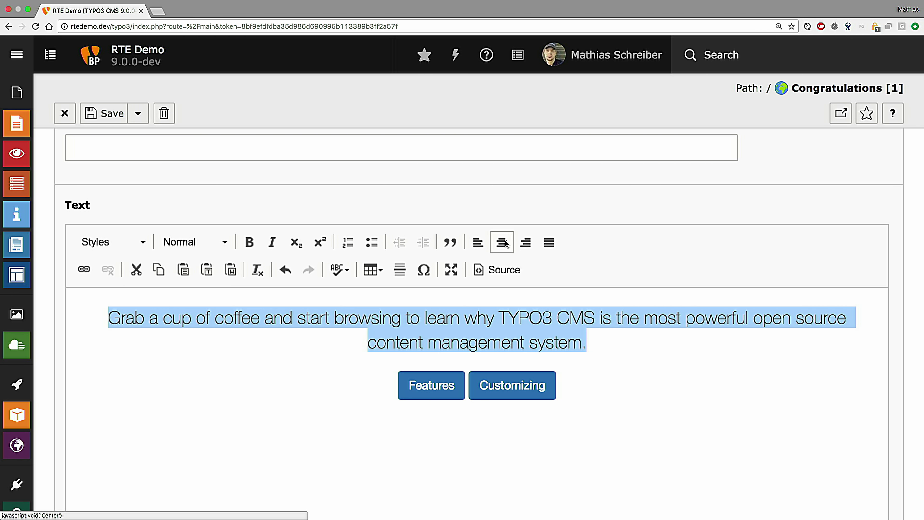
left_click(262, 374)
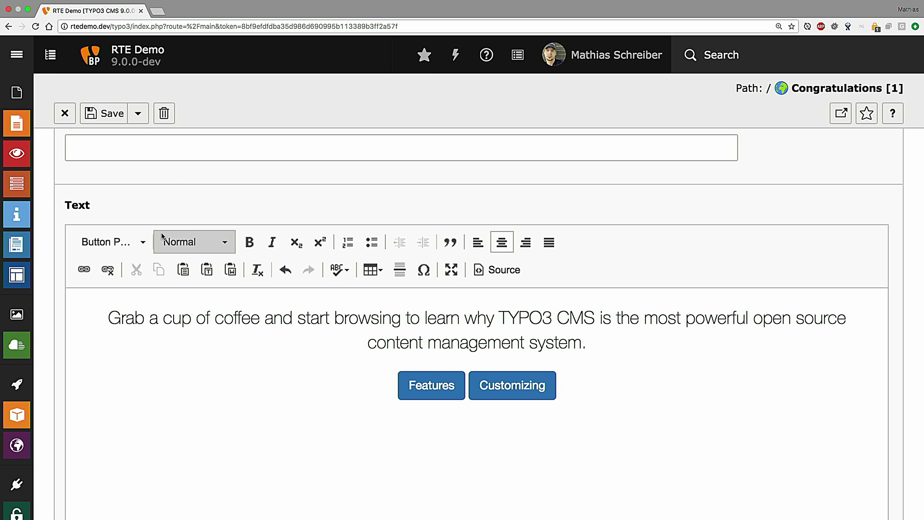
Apply the Button Success object style to the Features link
left_click(143, 242)
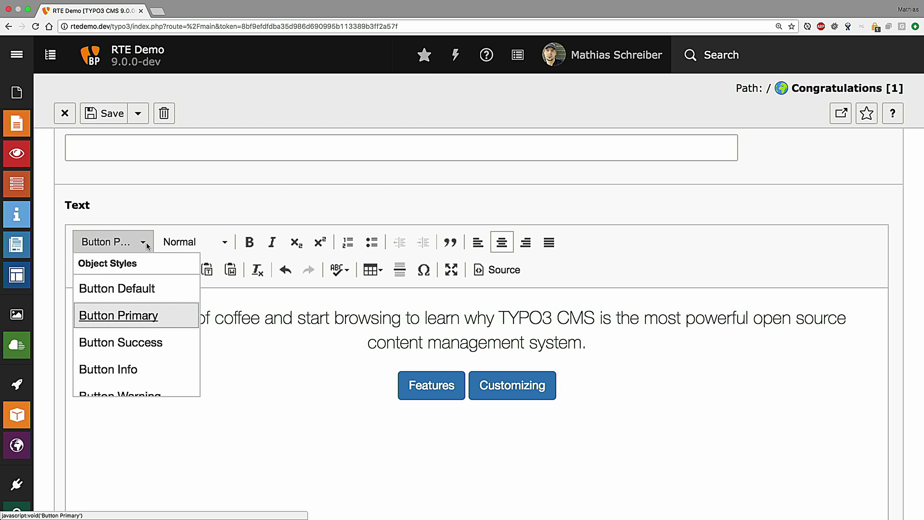
left_click(133, 348)
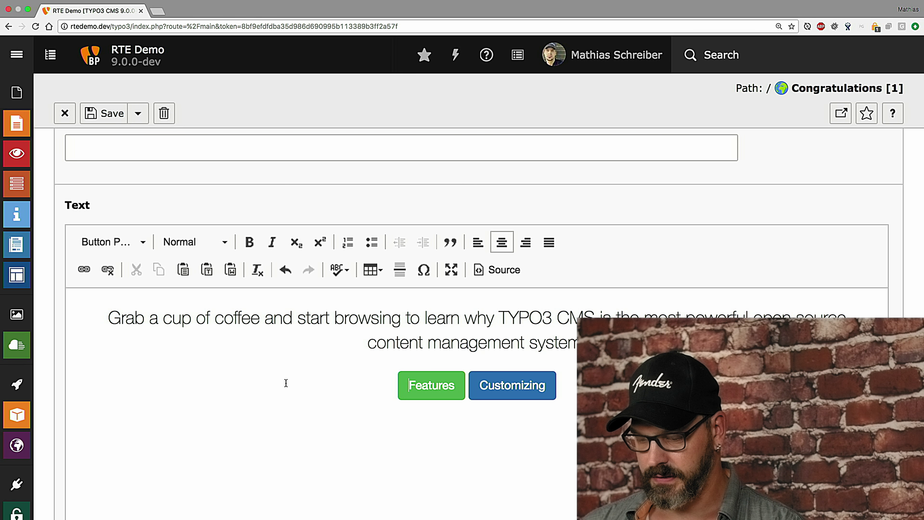
Back in PhpStorm, go through Bootstrap.yaml's format_tags, justify extraPlugin and Plugins.yaml import lines
key("super+Tab")
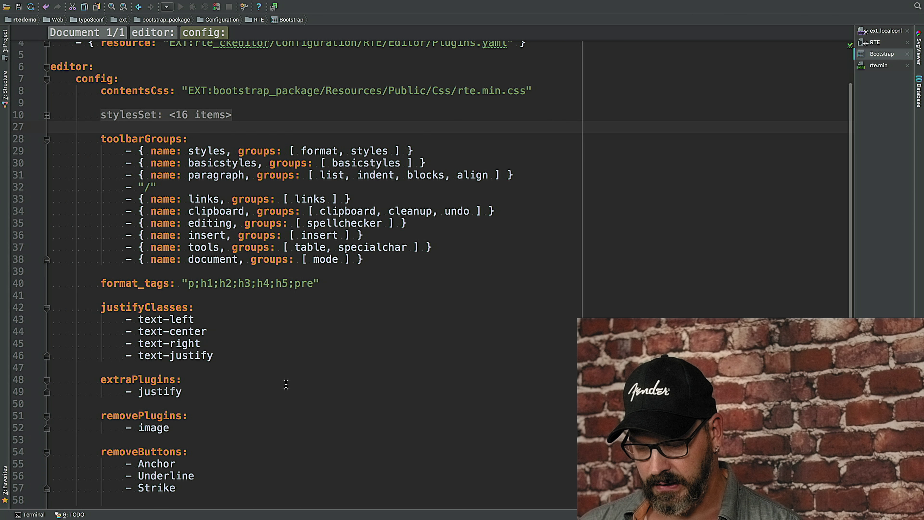
scroll(286, 384, "down", 3)
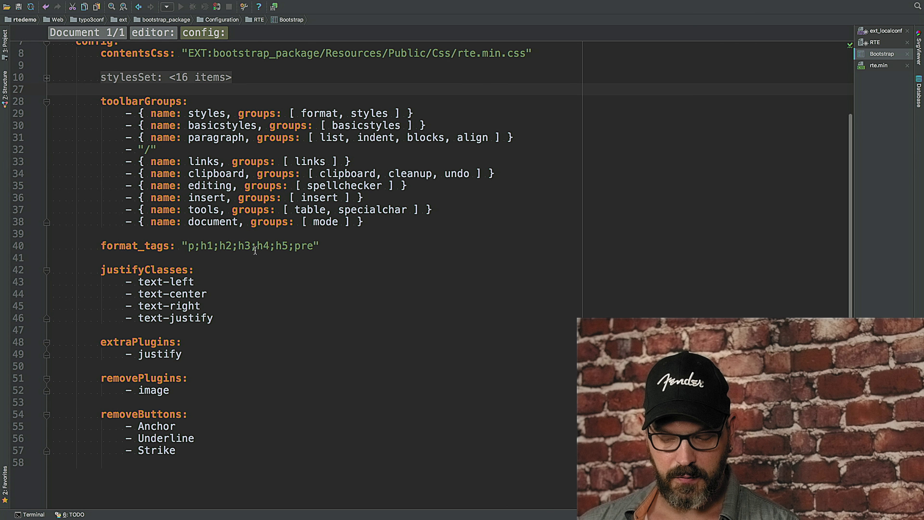
left_click(326, 247)
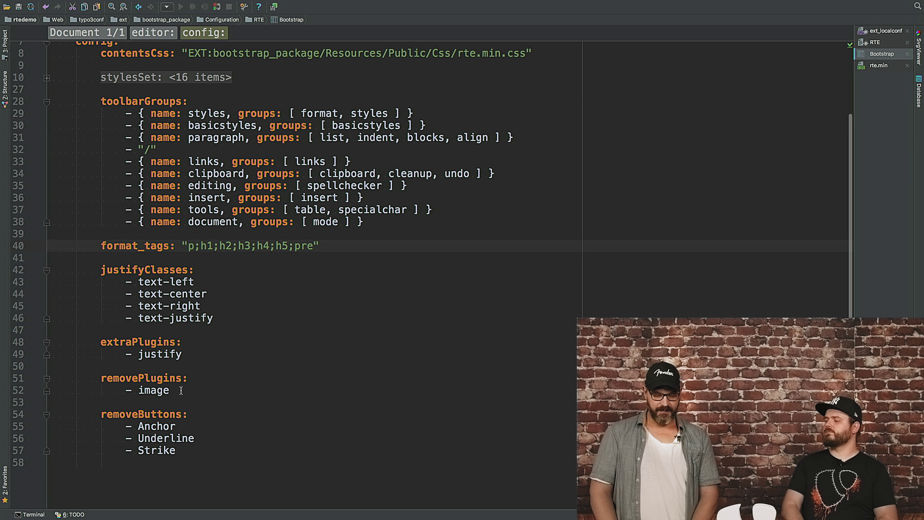
left_click(200, 355)
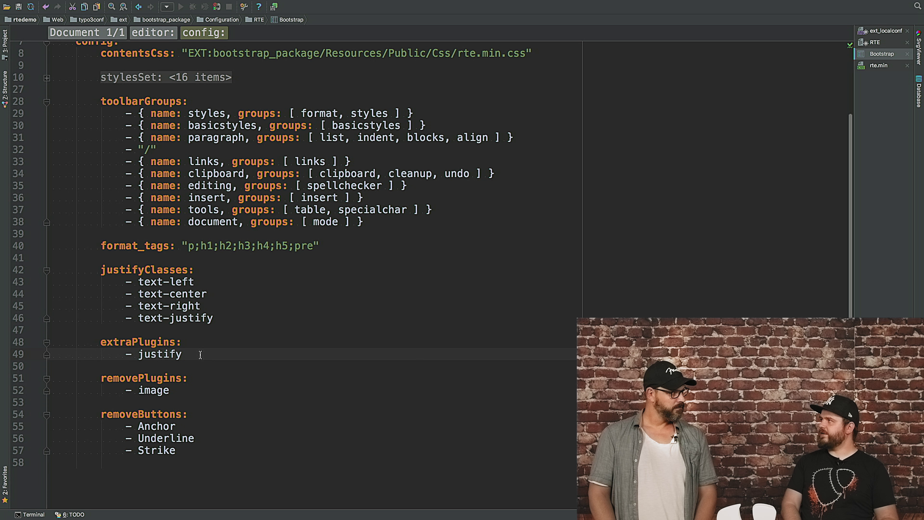
scroll(200, 354, "up", 3)
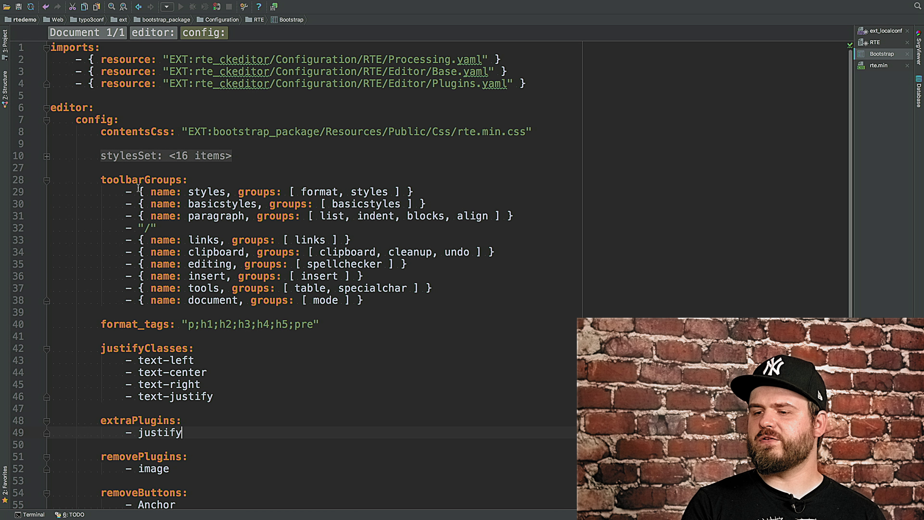
left_click(552, 83)
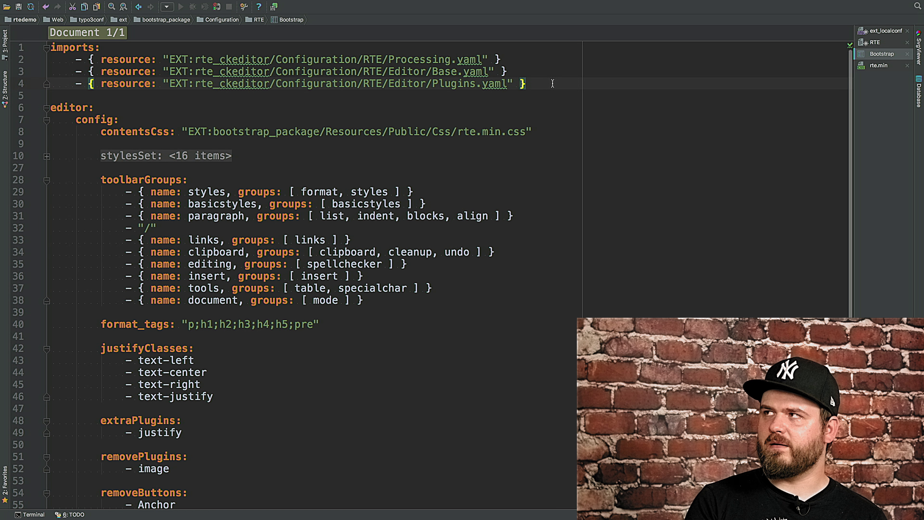